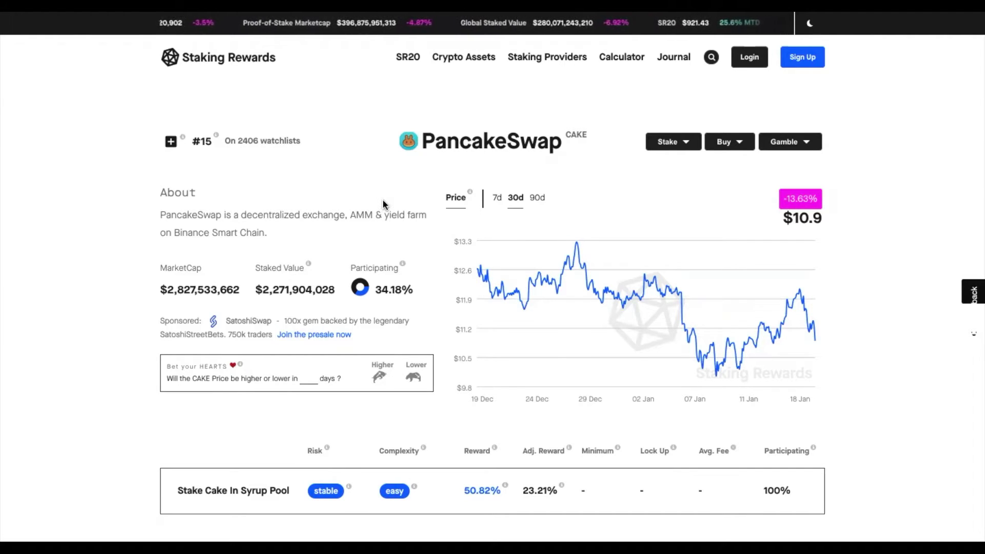
Step: Scroll down to the Earn calculator and highlight the 23.21% adjusted reward figure
scroll(383, 204, down, 1)
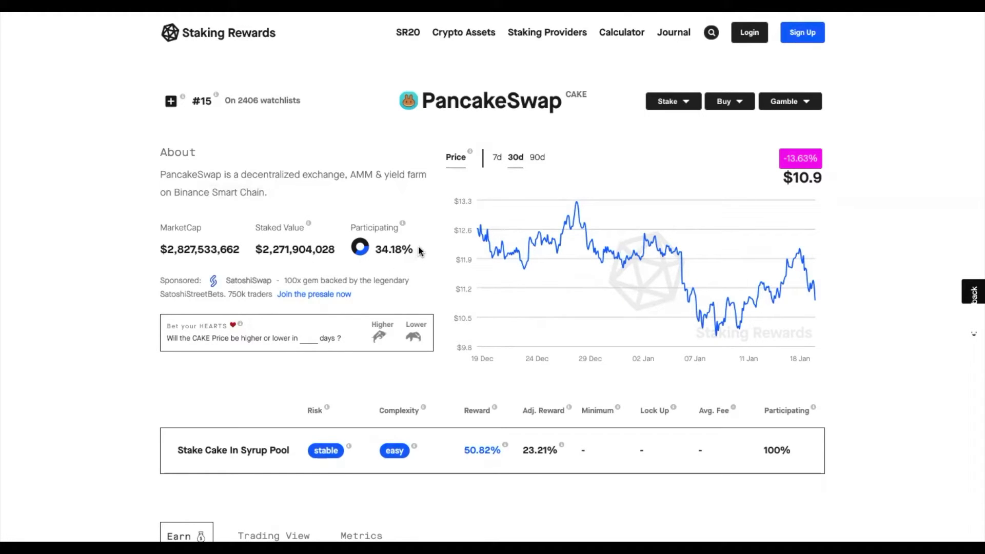
scroll(419, 251, down, 2)
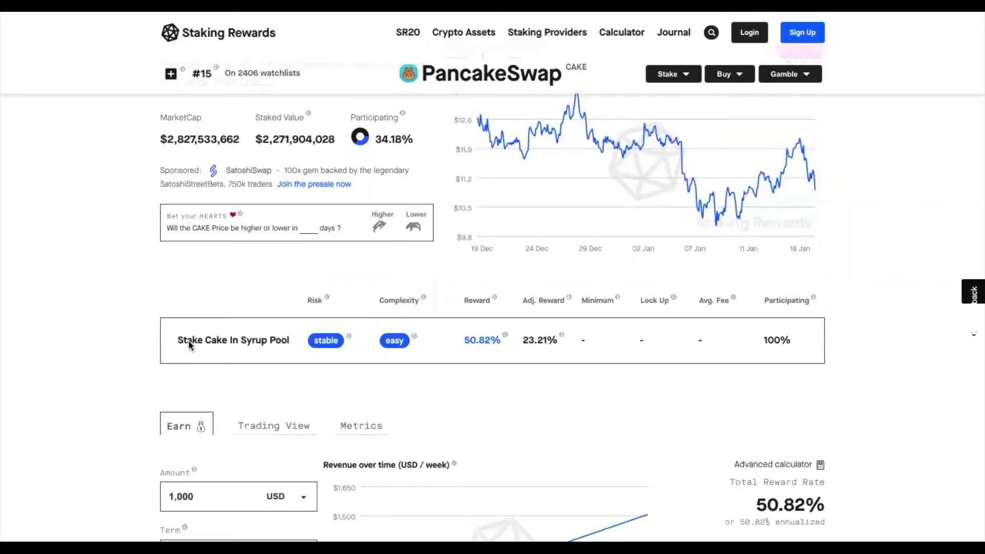
double_click(531, 341)
Step: Scroll to the calculator inputs and select the 1,000 USD staking amount
click(531, 378)
scroll(531, 344, down, 3)
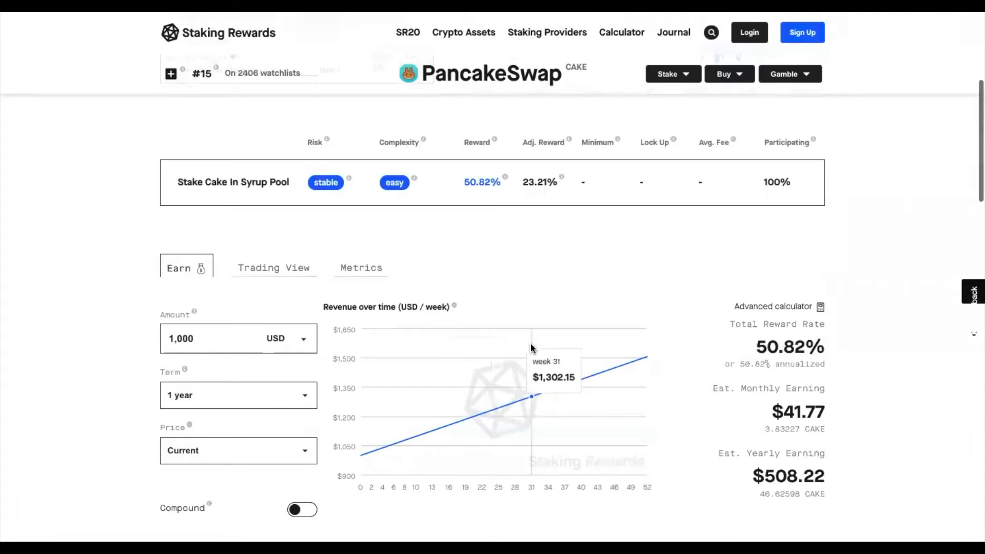
scroll(531, 344, down, 1)
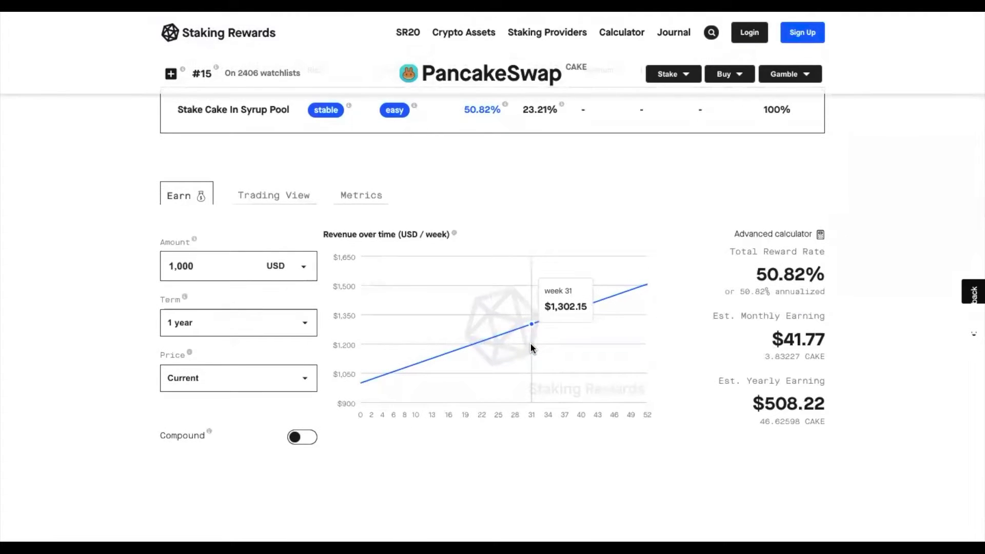
scroll(530, 345, down, 1)
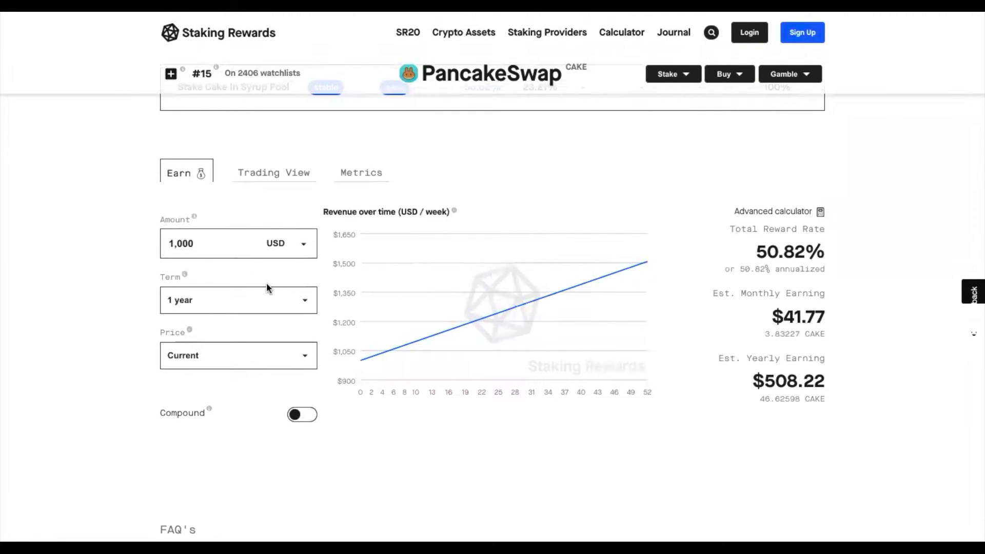
double_click(244, 246)
Step: Choose the Bullish (+50%) price scenario and check the $62.66 monthly and $762.33 yearly estimates
click(244, 356)
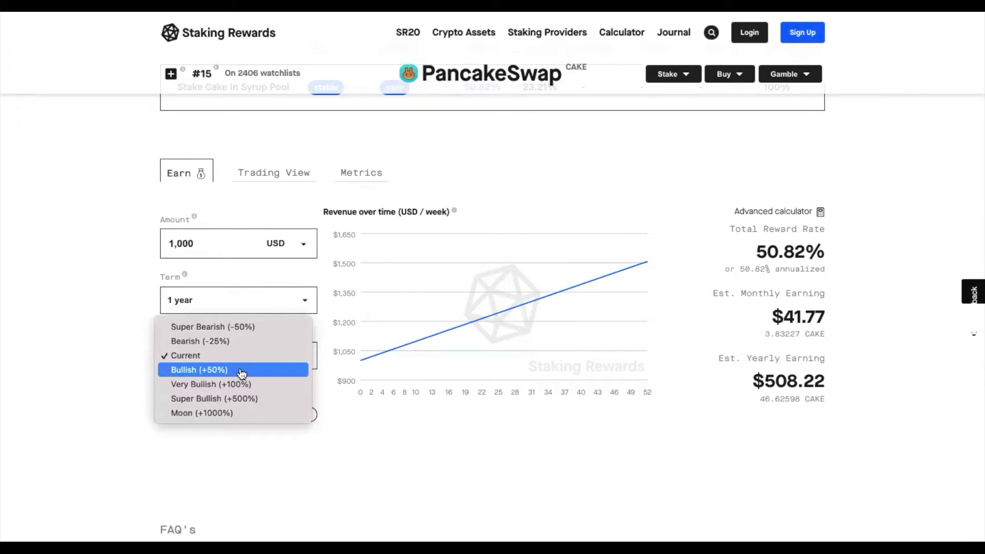
click(241, 371)
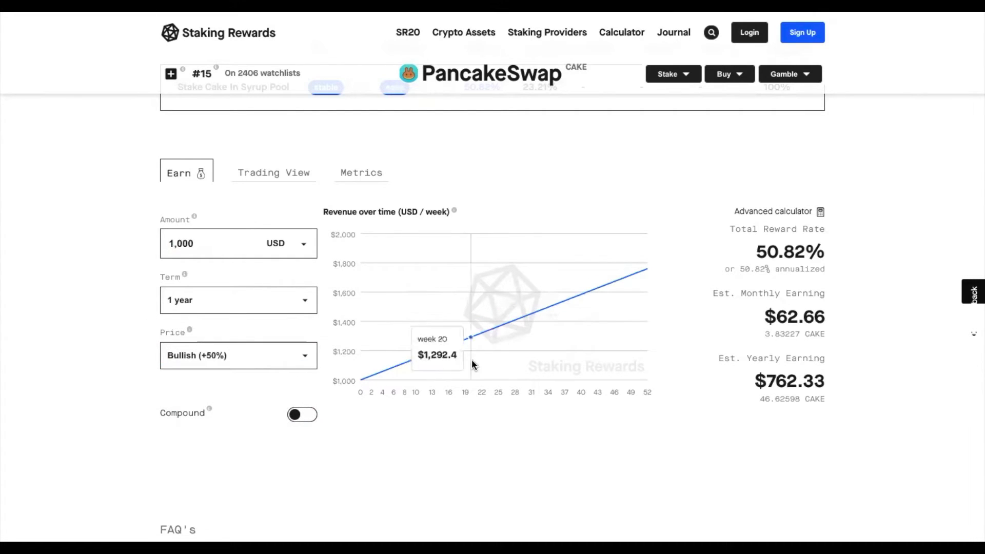
double_click(814, 317)
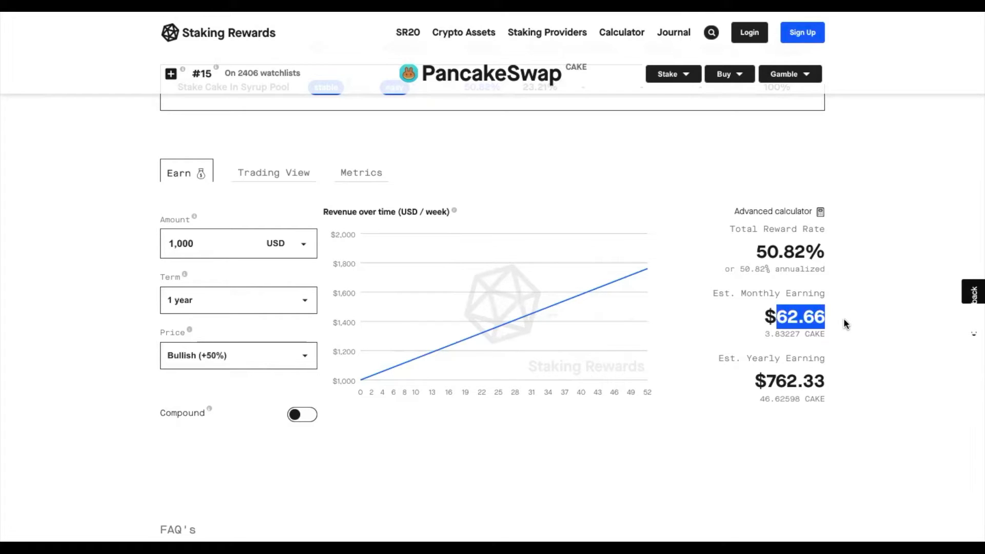
double_click(785, 379)
click(772, 380)
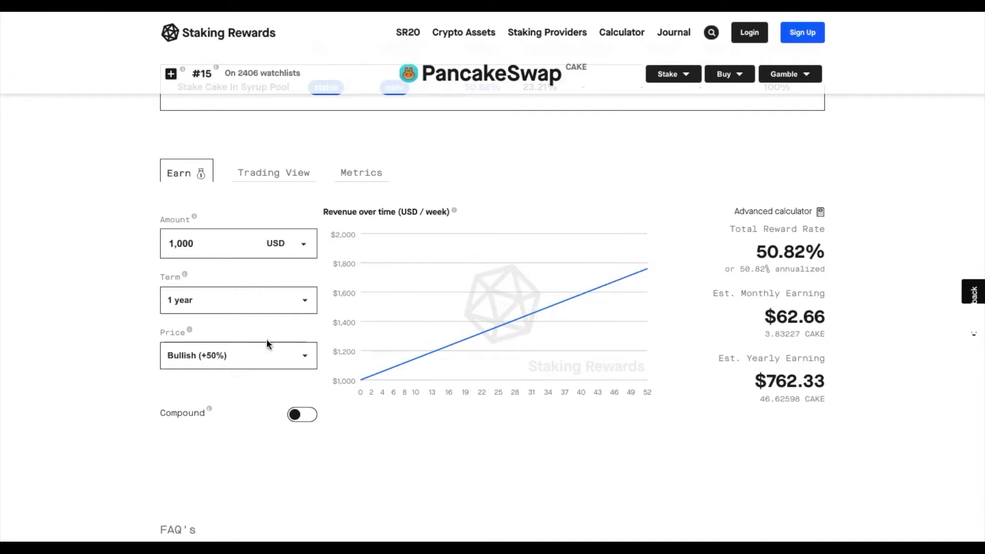
scroll(233, 362, down, 5)
Step: Scroll past the FAQ's and open the 'How to Stake CAKE on PancakeSwap' journal article
scroll(234, 364, down, 3)
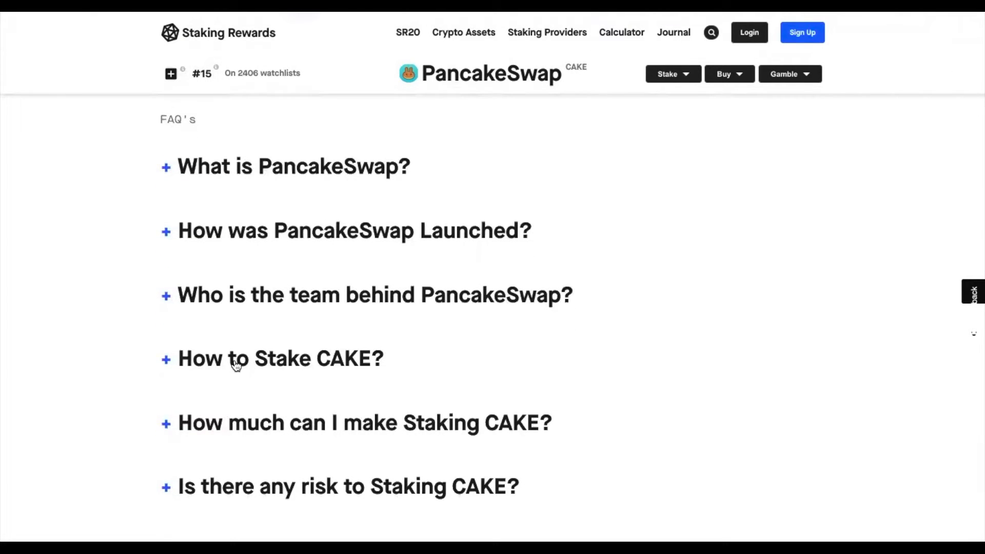
scroll(235, 365, down, 1)
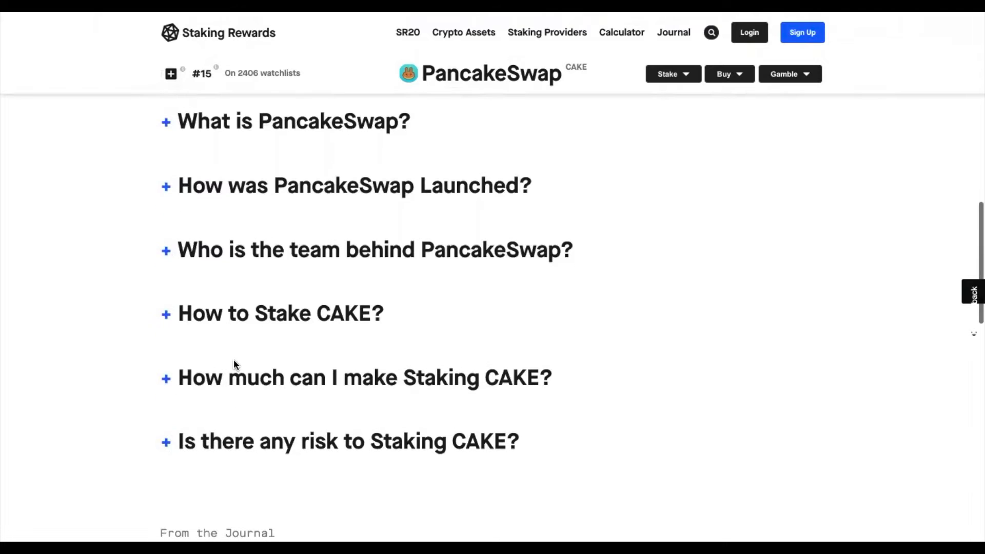
scroll(234, 364, down, 4)
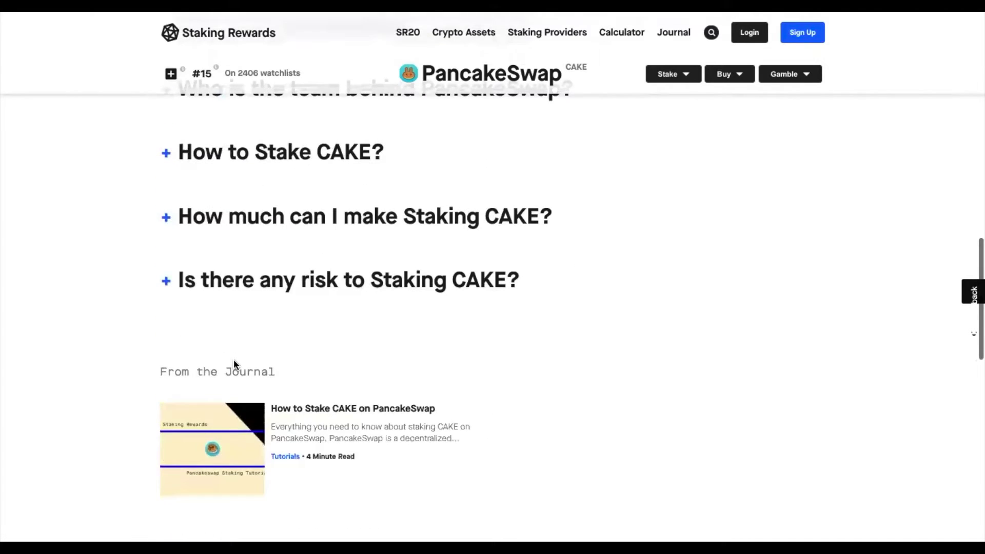
scroll(234, 364, down, 2)
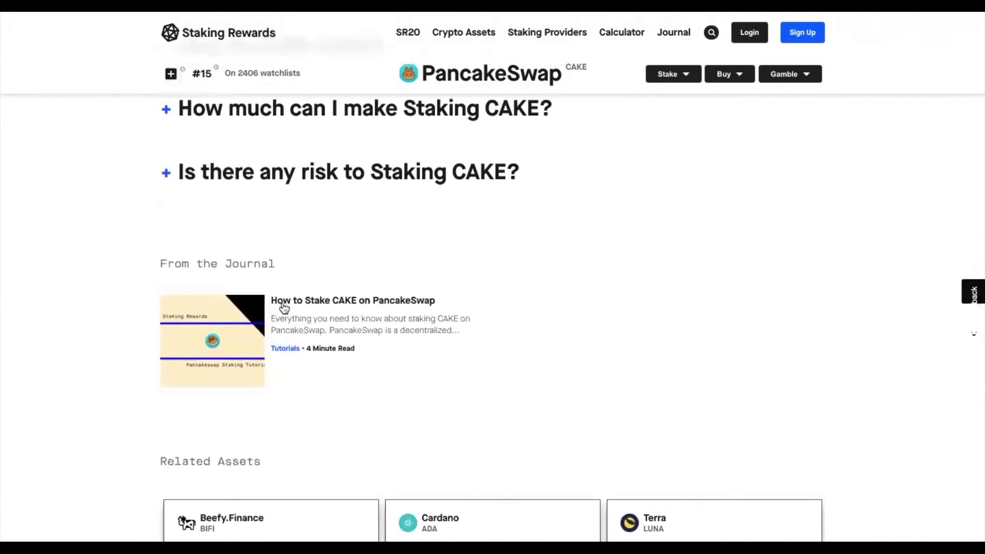
click(243, 331)
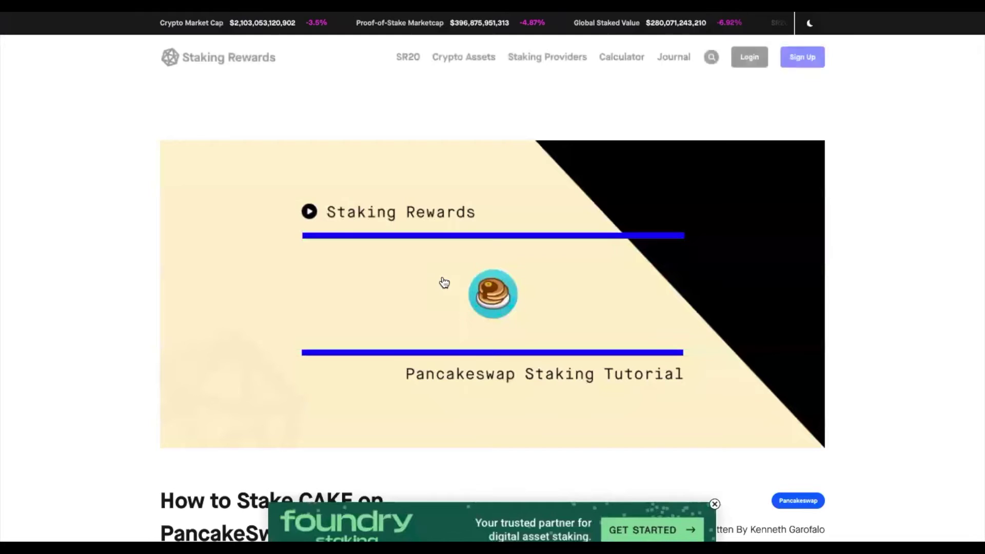
scroll(445, 260, down, 4)
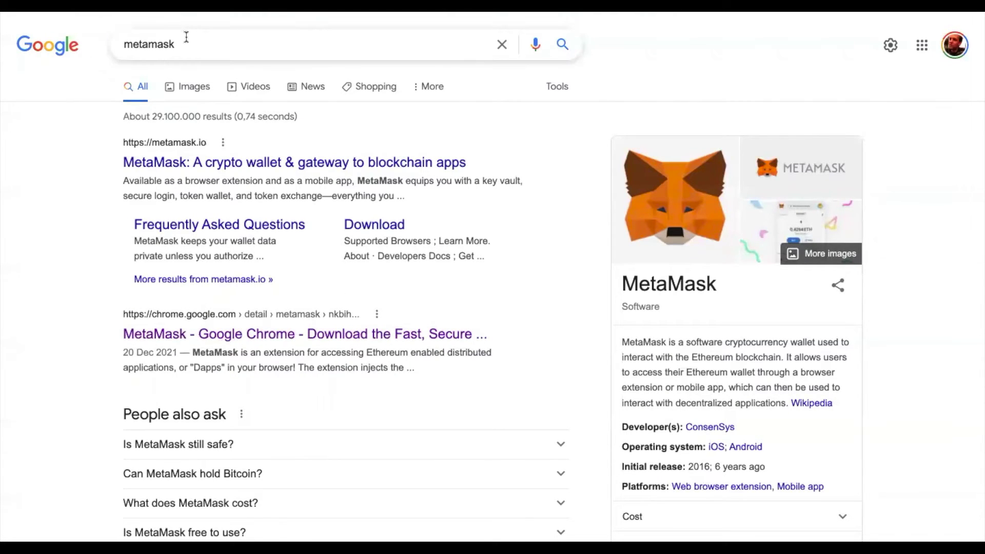
Step: Open the chrome.google.com MetaMask extension result from the metamask search results
click(164, 334)
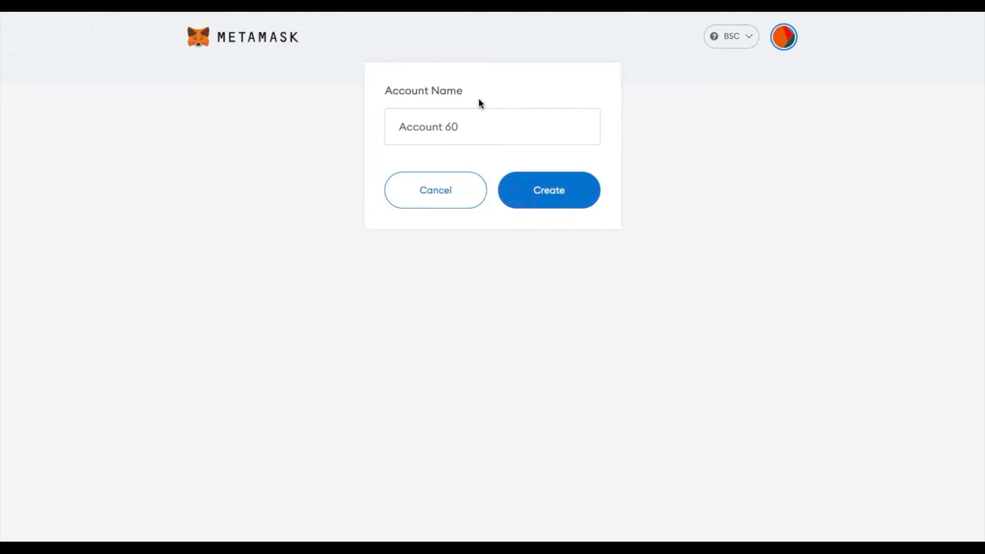
Step: Create a new MetaMask account named 'Staking Recipes'
text(Staking Recipes)
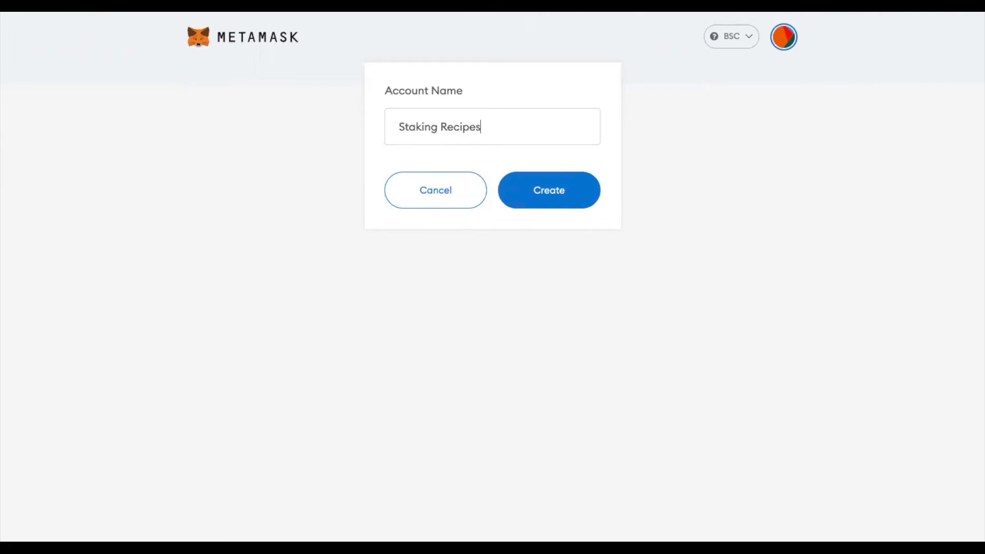
click(523, 177)
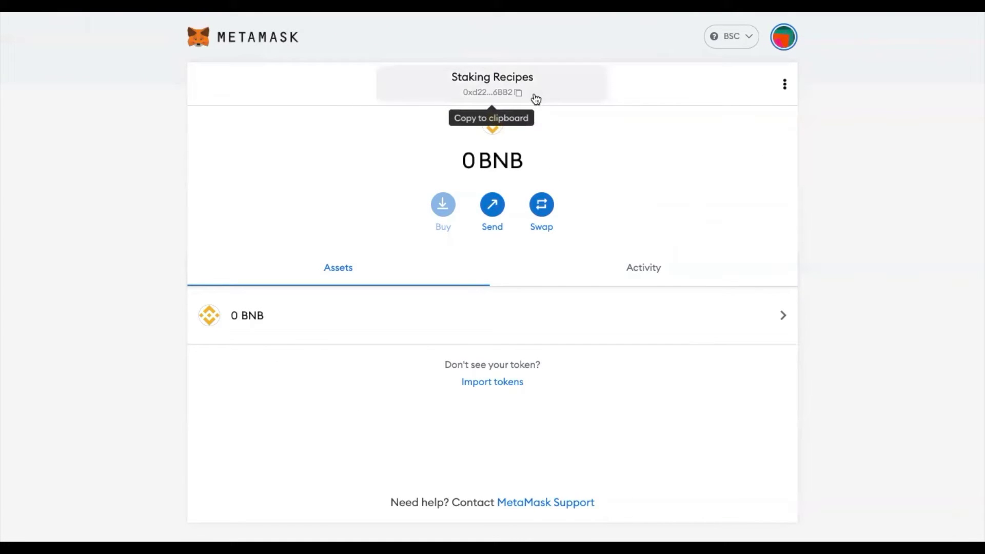
Step: Copy the new account's address and check its 0.8658 BNB balance
click(501, 93)
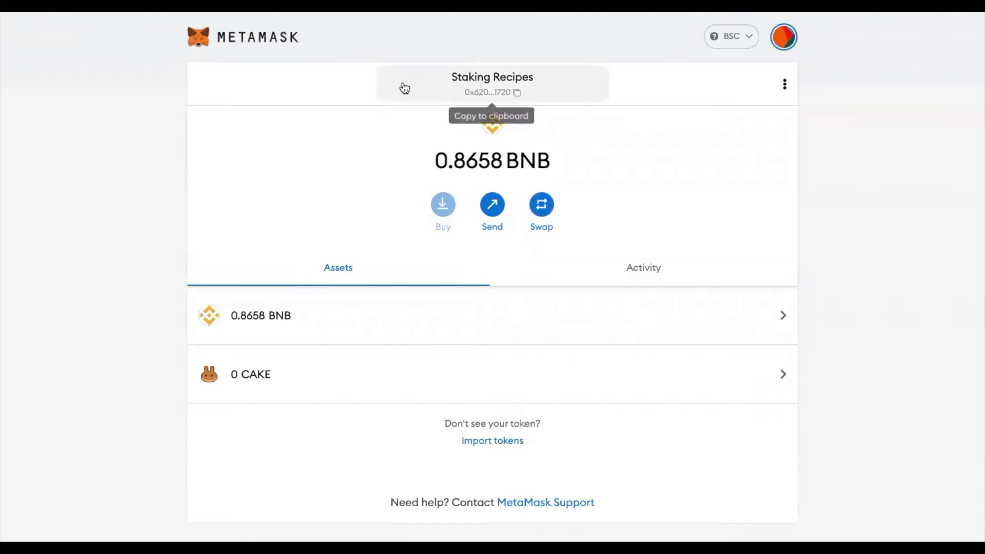
drag(431, 160, 549, 159)
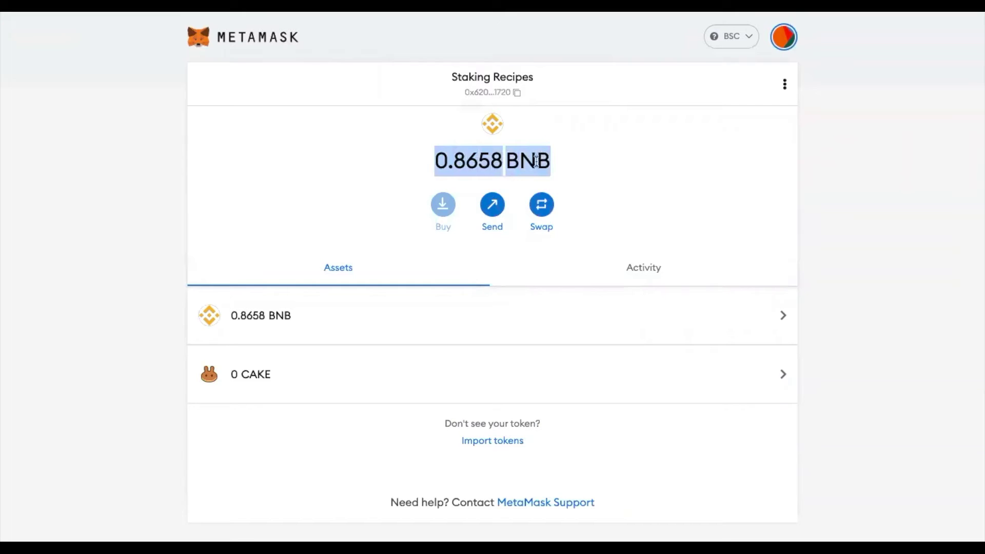
click(321, 186)
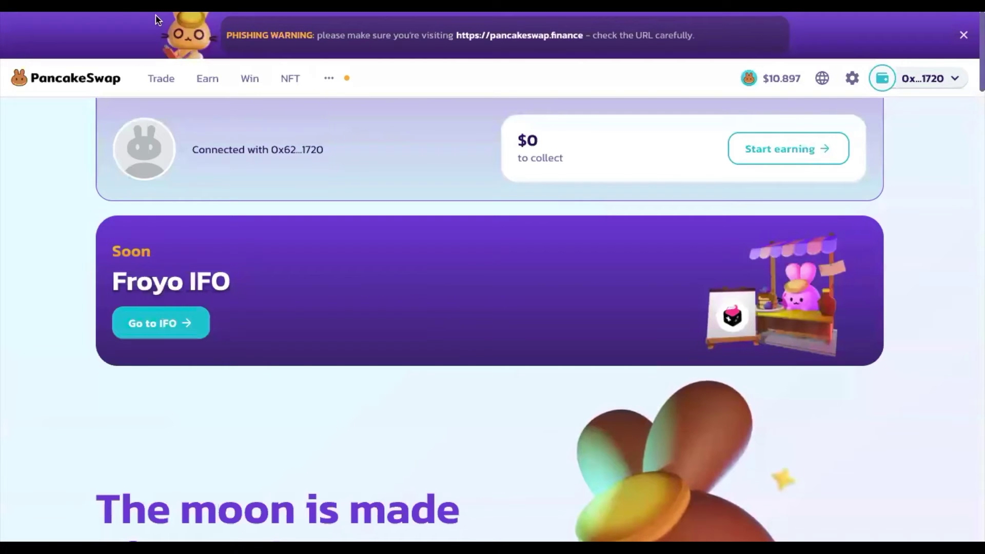
Step: On the Trade page, set up a swap of 0.2 BNB for about 8.52027 CAKE
click(167, 82)
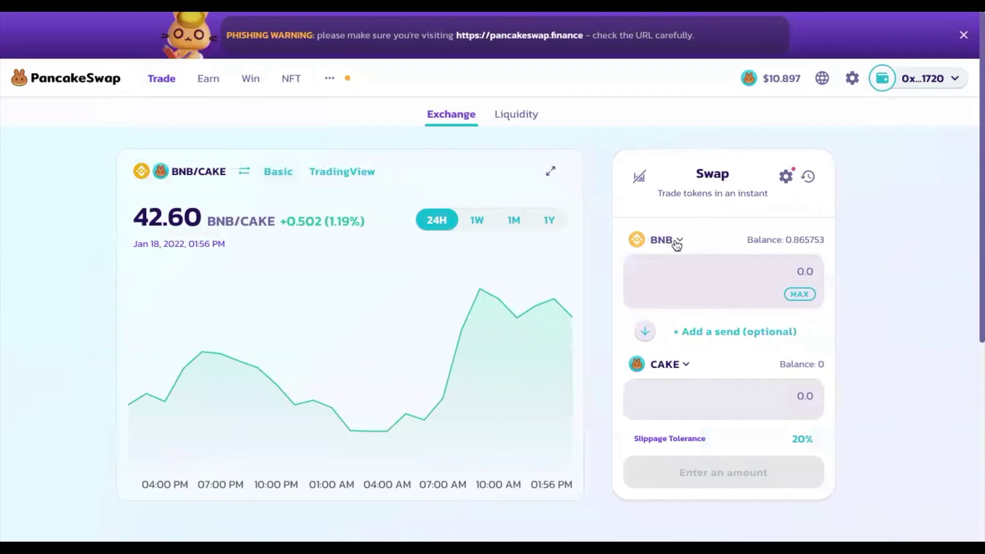
click(762, 278)
text(0.2)
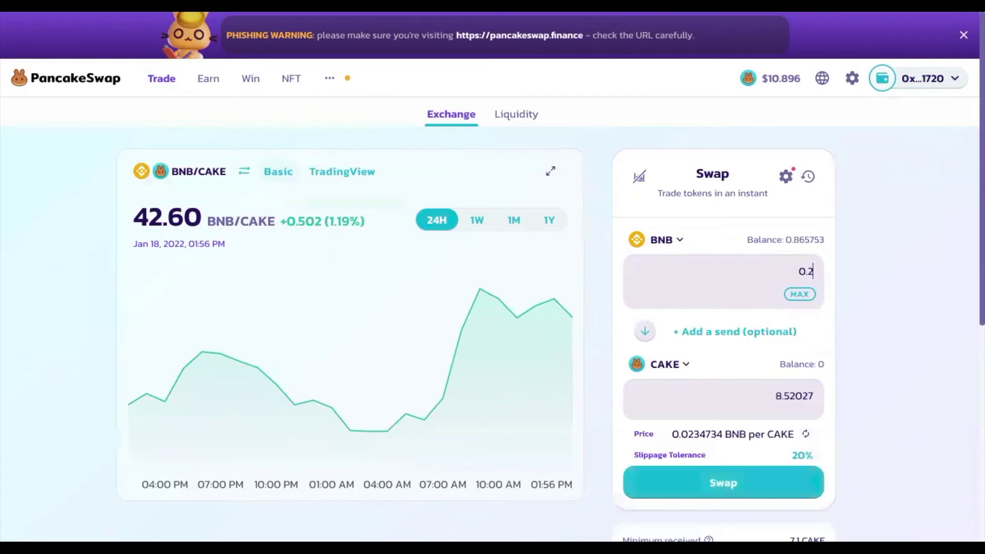
double_click(784, 398)
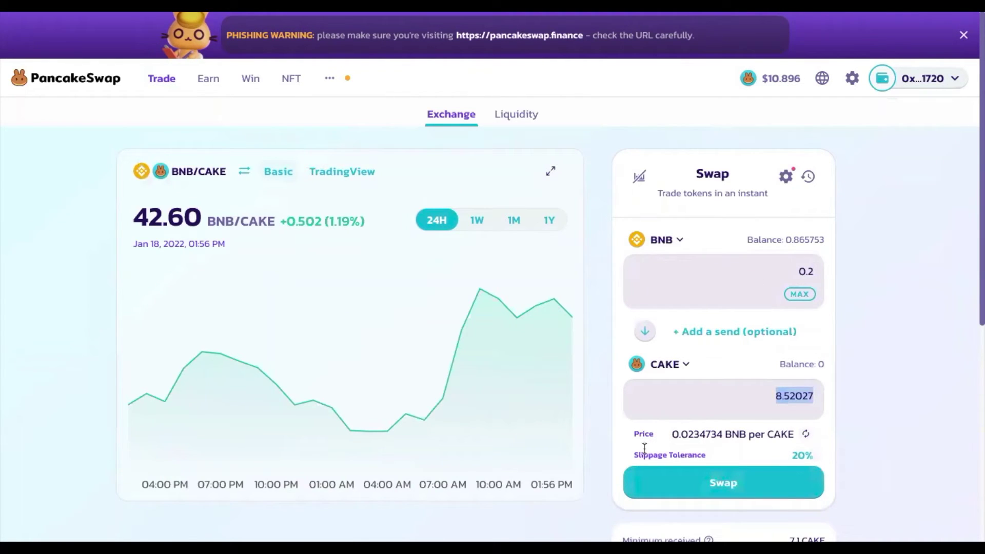
click(785, 176)
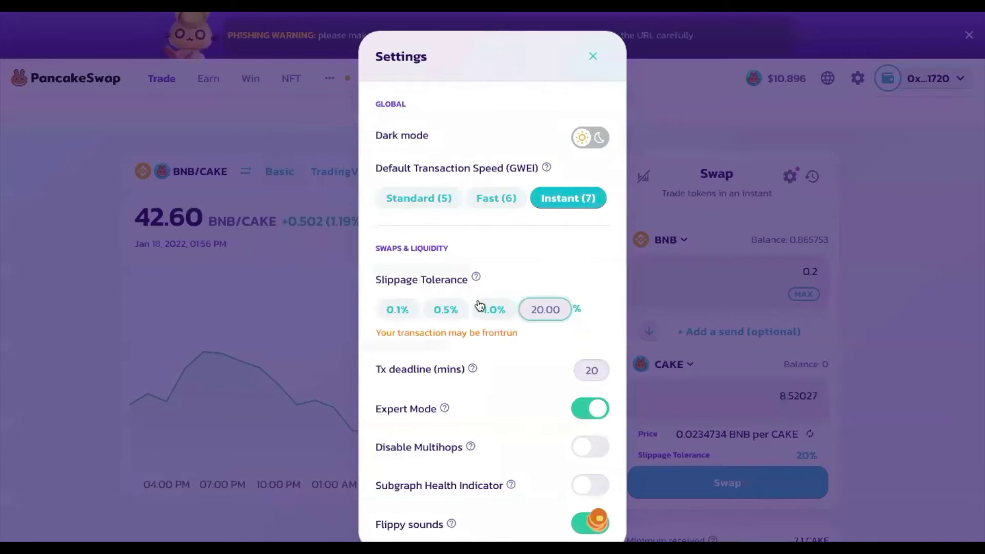
Step: Set slippage tolerance to 0.5% and close the swap settings
click(445, 310)
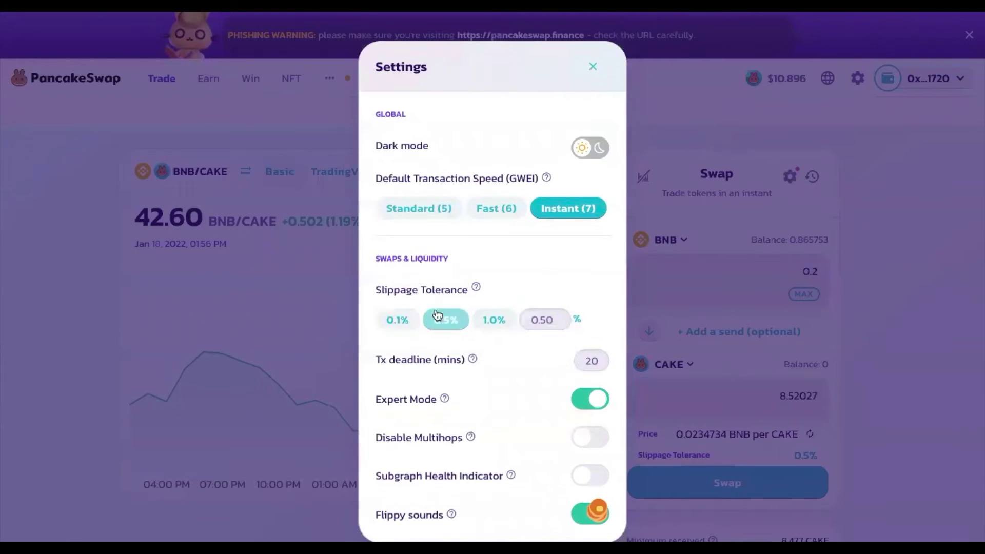
click(593, 67)
scroll(698, 379, down, 1)
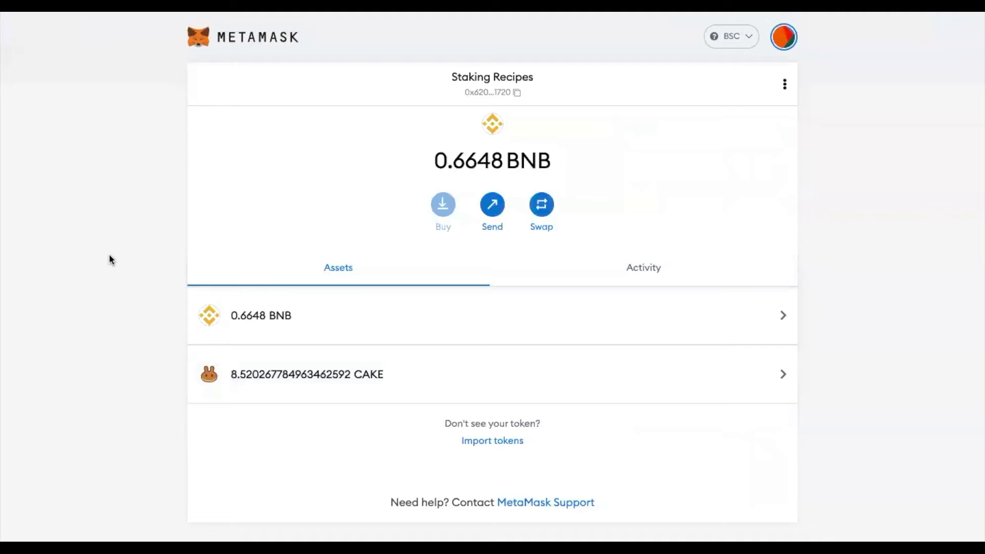
Step: Verify the wallet's post-swap 0.6648 BNB balance in MetaMask
drag(431, 163, 536, 163)
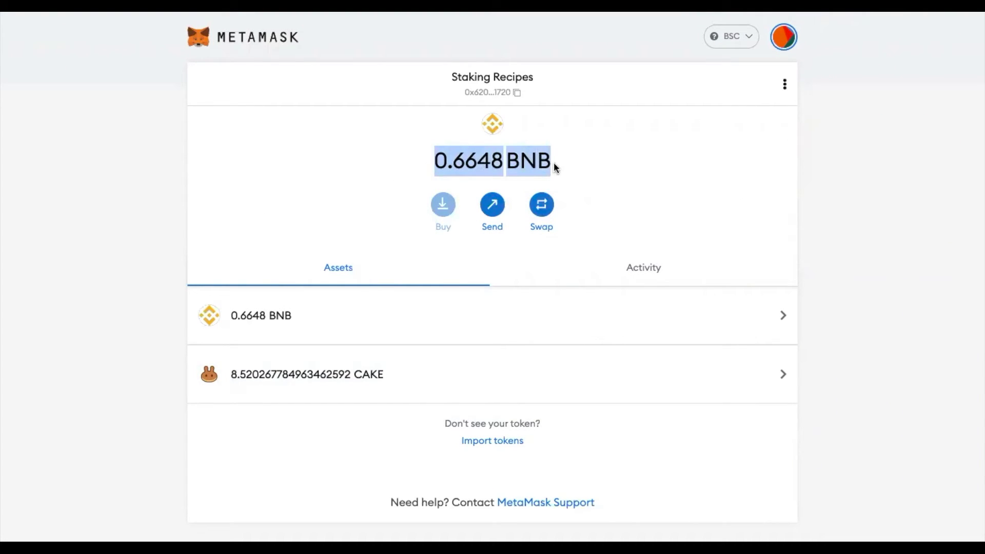
click(567, 154)
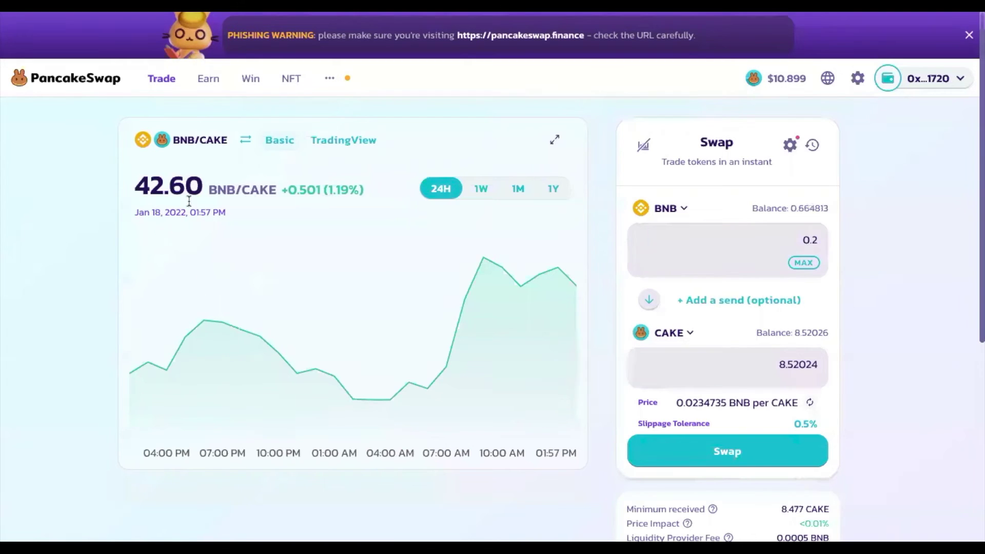
Step: Go to Earn > Pools and filter the Syrup Pools by 'cake'
mouse_move(199, 87)
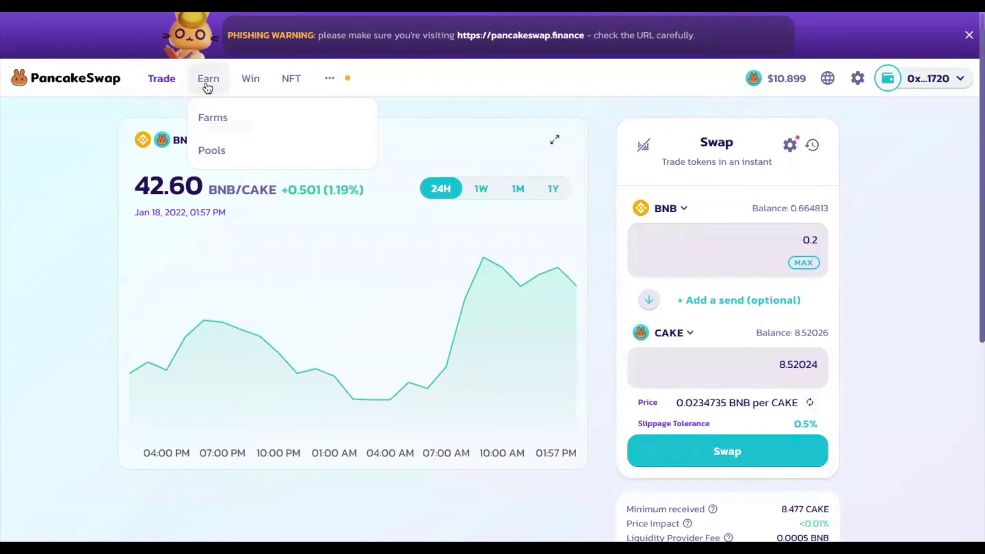
click(211, 150)
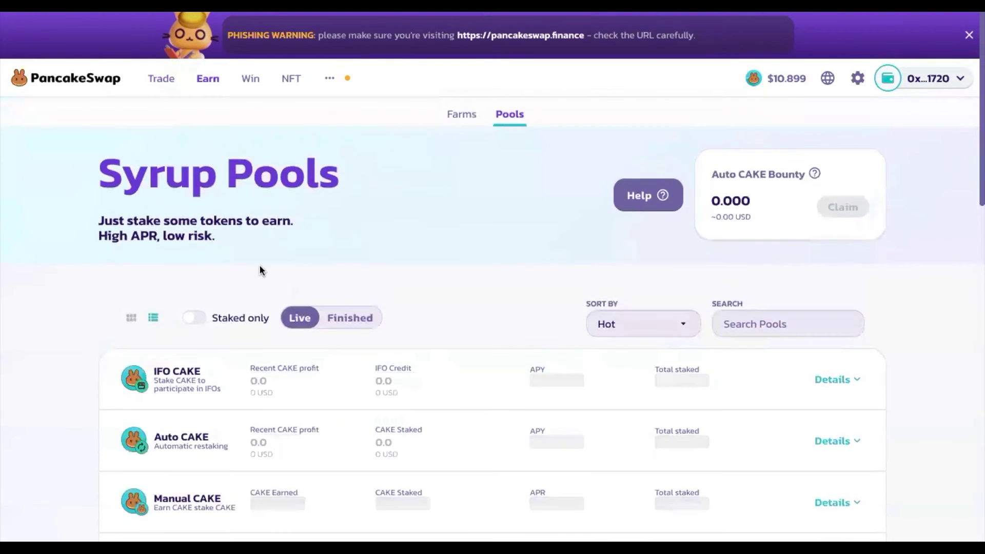
click(747, 323)
text(cake)
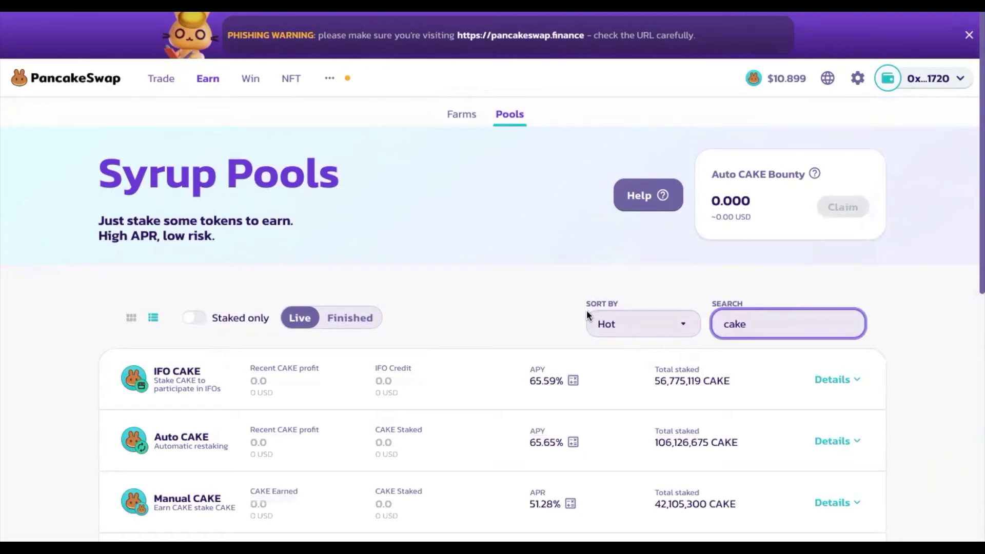
scroll(587, 315, down, 1)
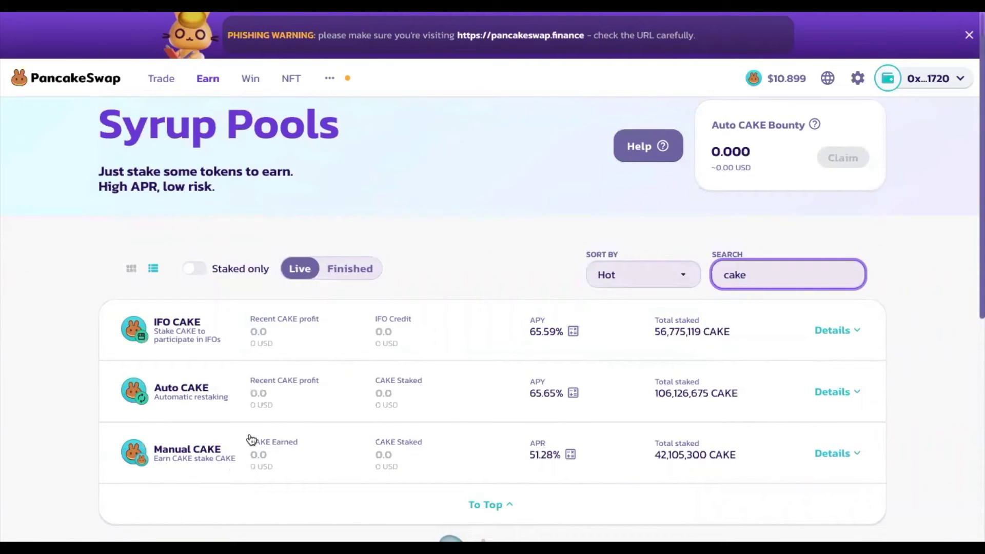
Step: Expand the Auto CAKE pool's details and enable it for staking
click(186, 396)
scroll(329, 428, down, 2)
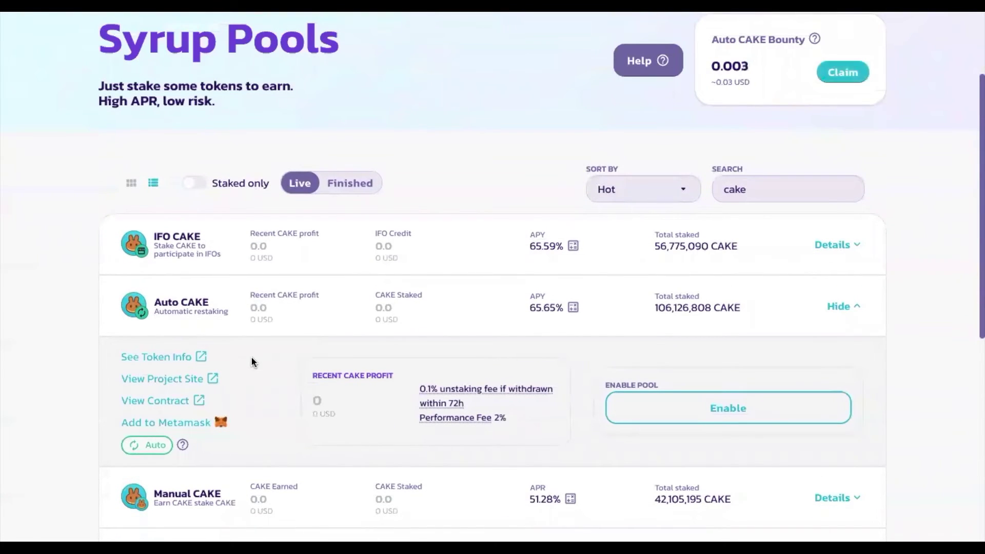
scroll(251, 362, down, 1)
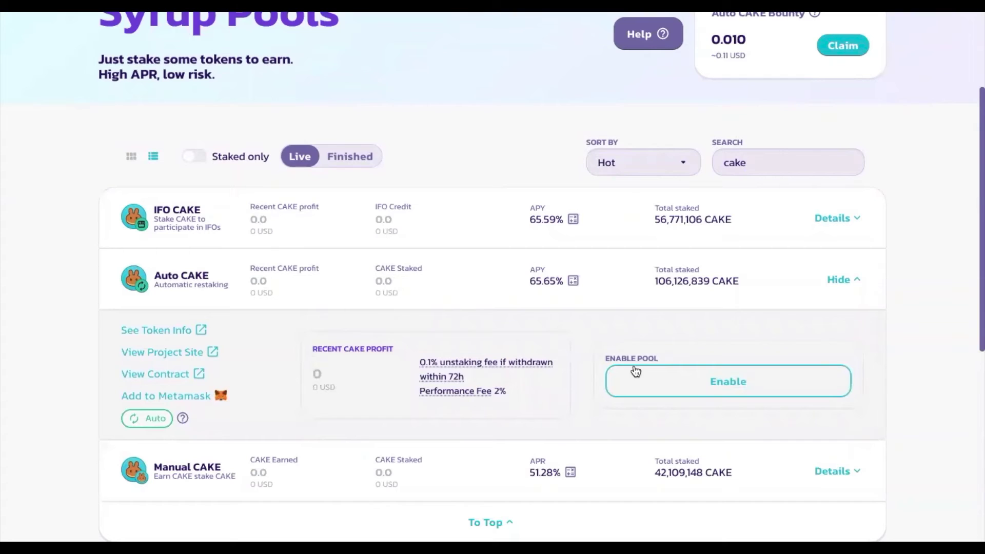
click(669, 382)
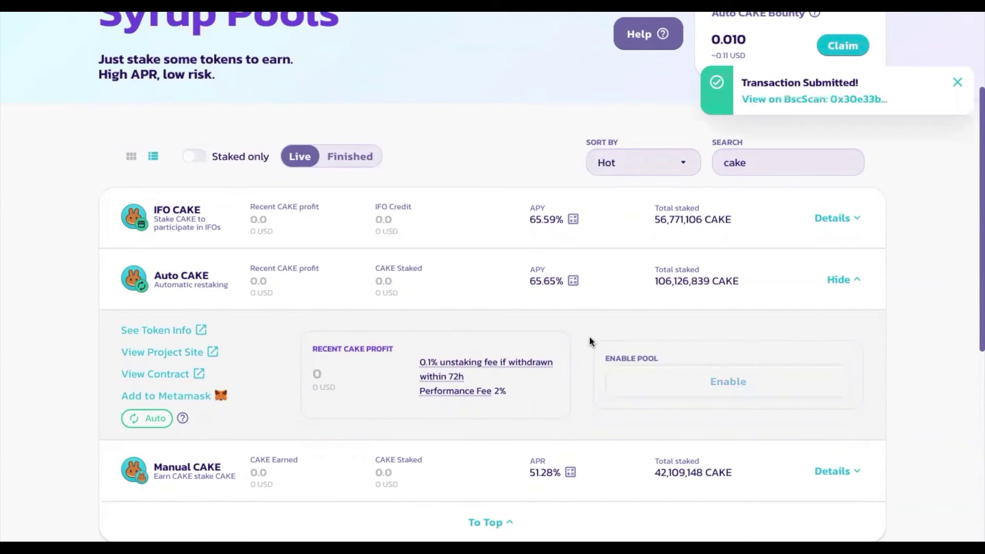
click(956, 84)
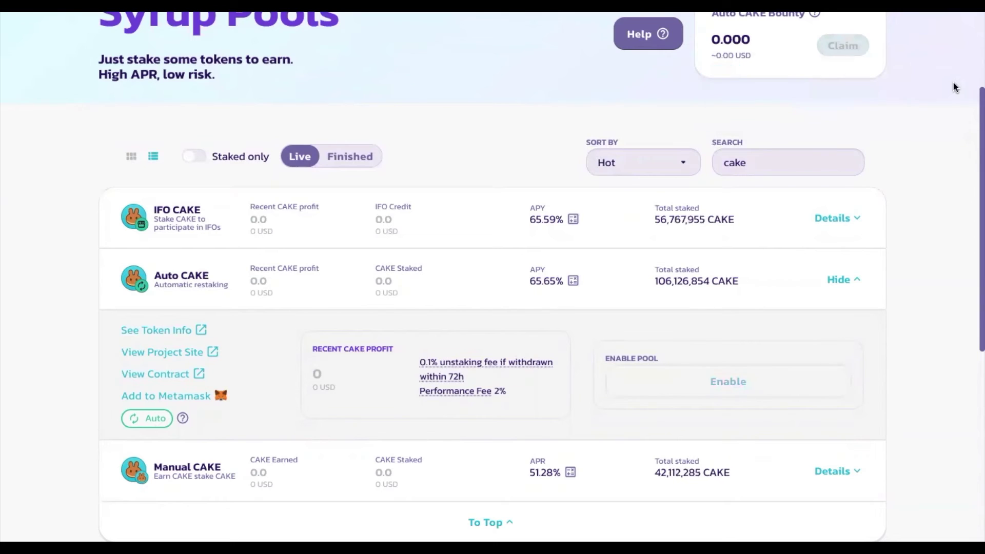
click(728, 381)
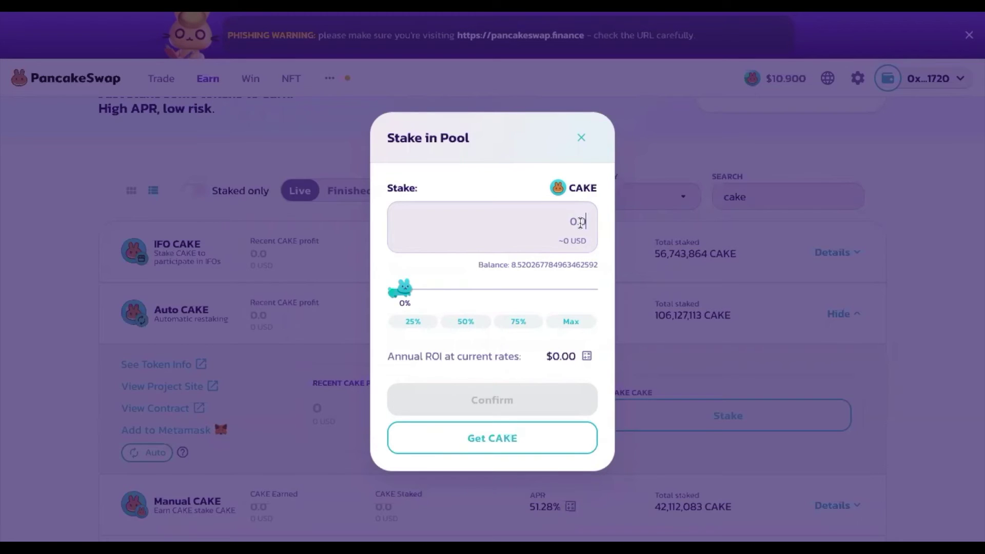
Step: Stake the maximum 8.52 CAKE in the Auto CAKE pool and confirm the transaction
click(570, 321)
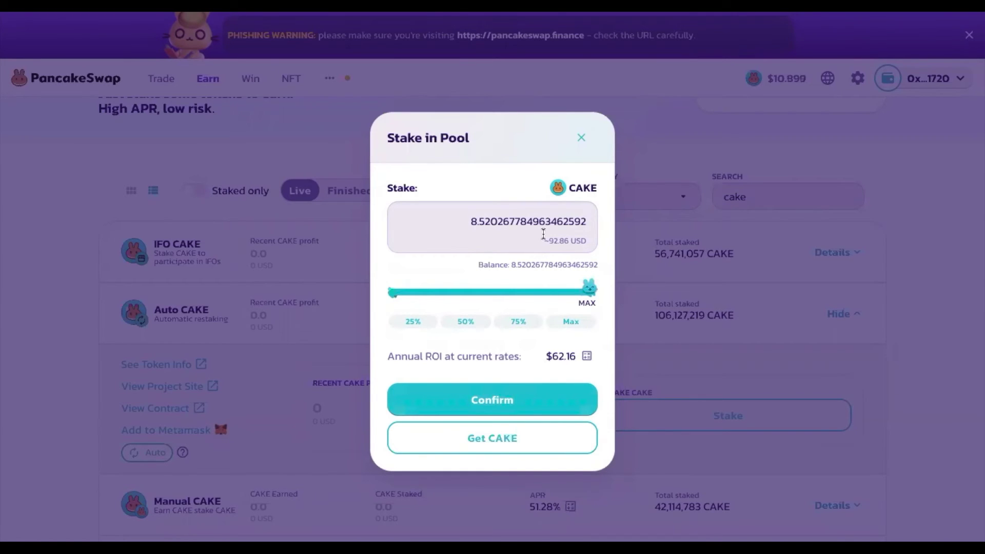
click(526, 398)
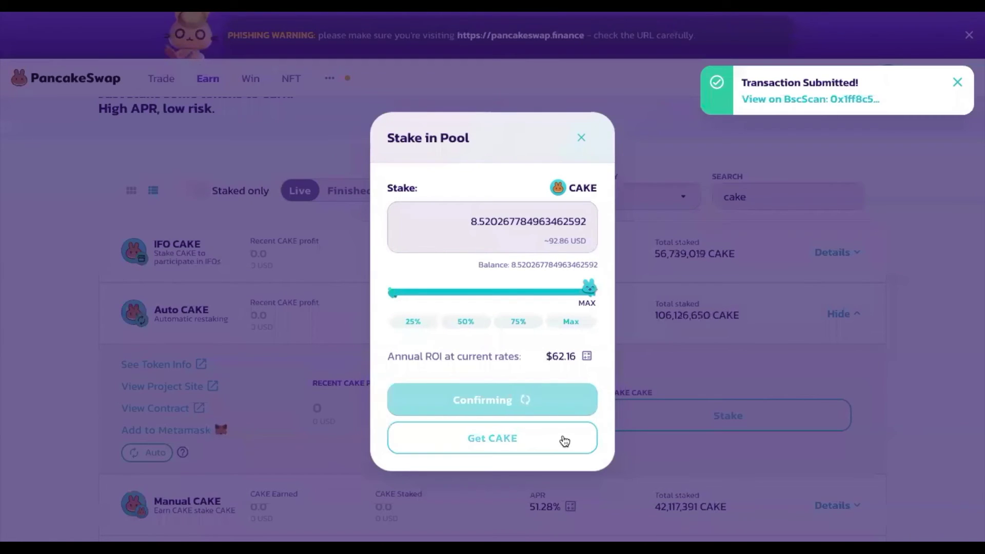
click(957, 82)
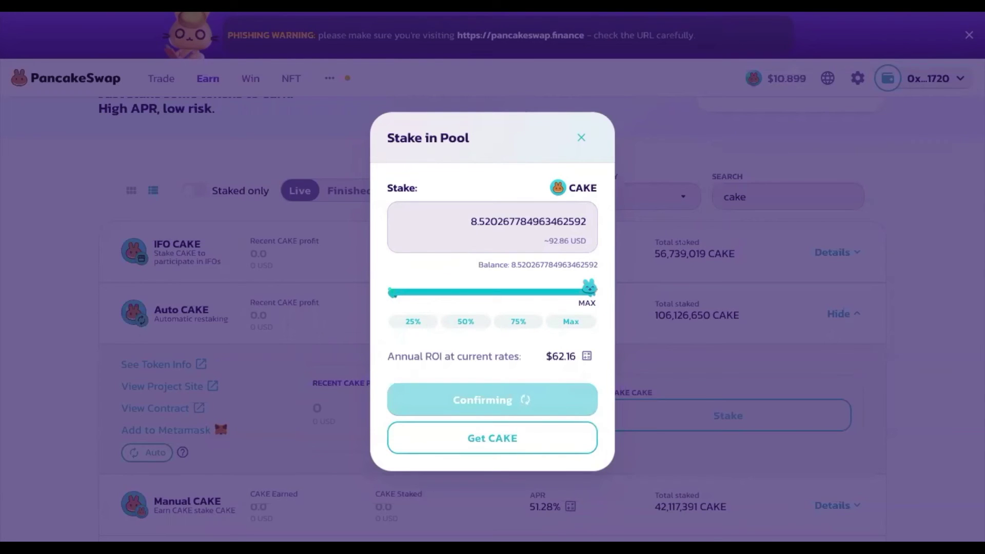
click(582, 138)
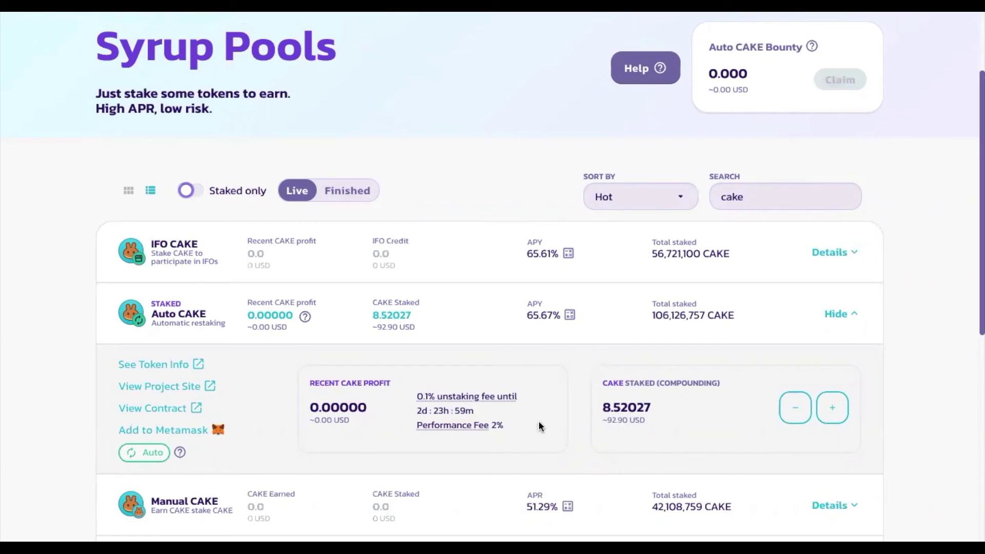
Step: Check the 0.1% unstaking fee note on the Auto CAKE pool's 8.52 staked CAKE
mouse_move(418, 396)
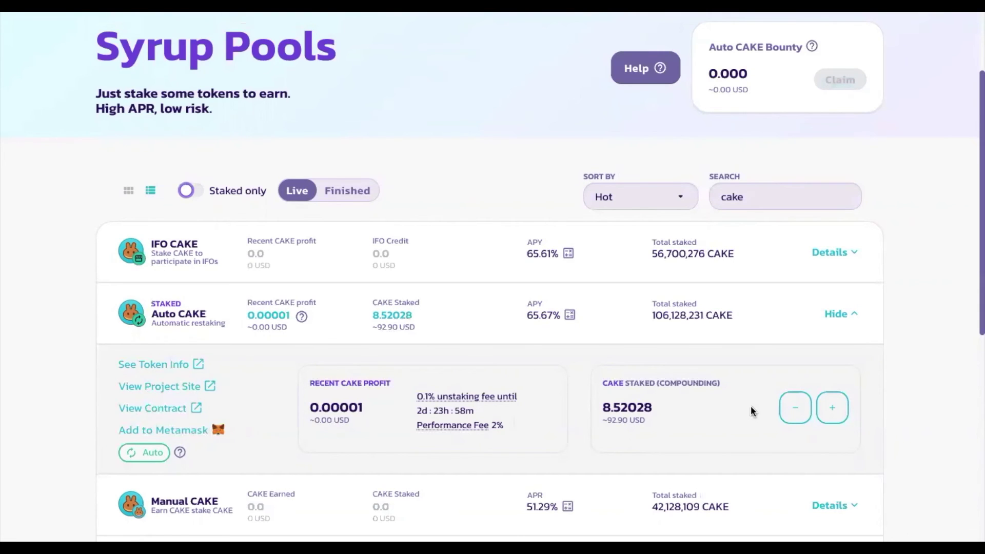
Step: Unstake the maximum CAKE amount from the Auto CAKE pool and confirm the withdrawal
click(795, 408)
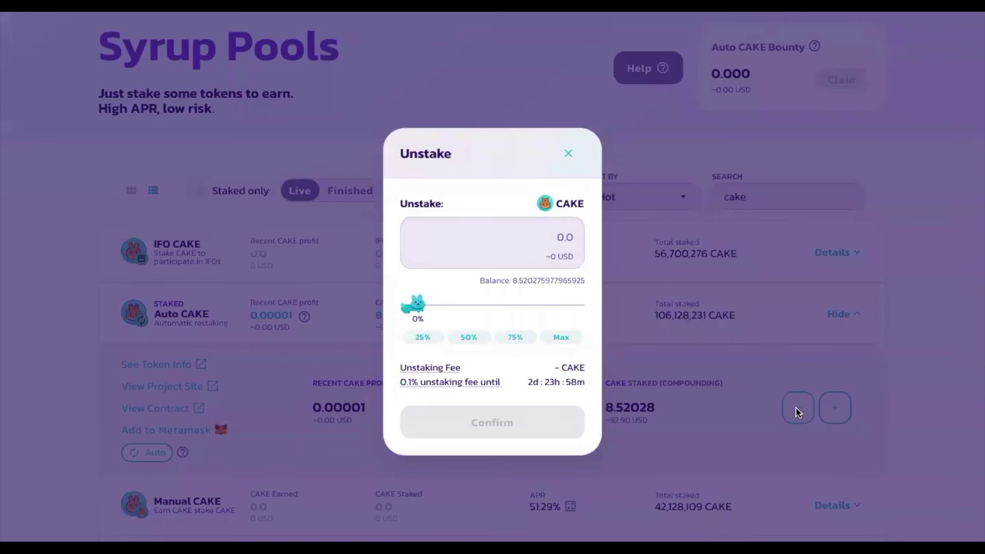
click(583, 304)
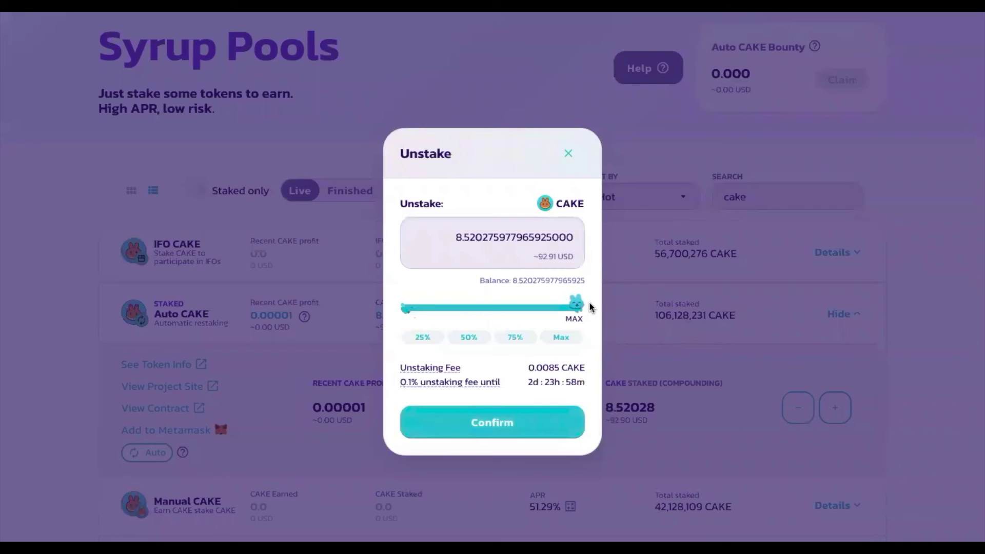
click(533, 422)
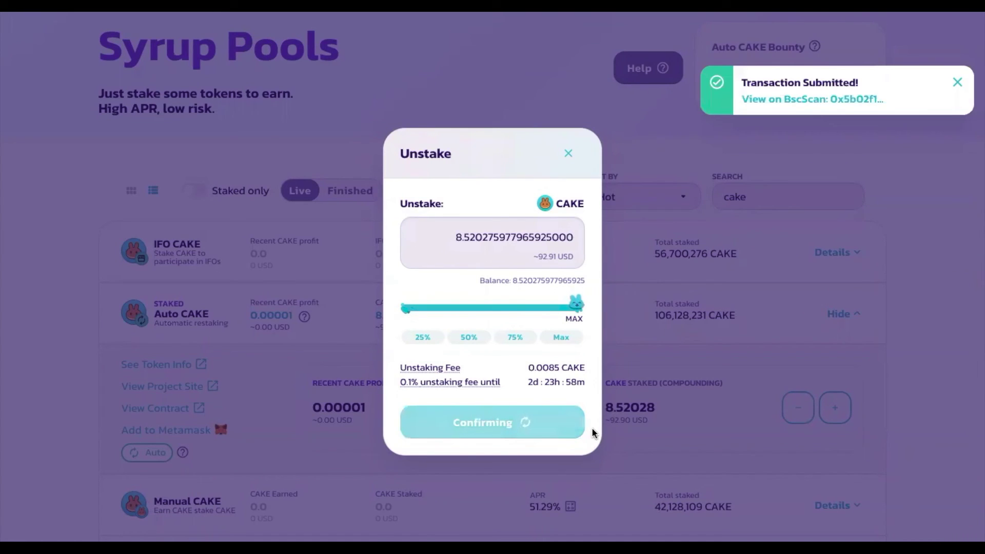
click(570, 155)
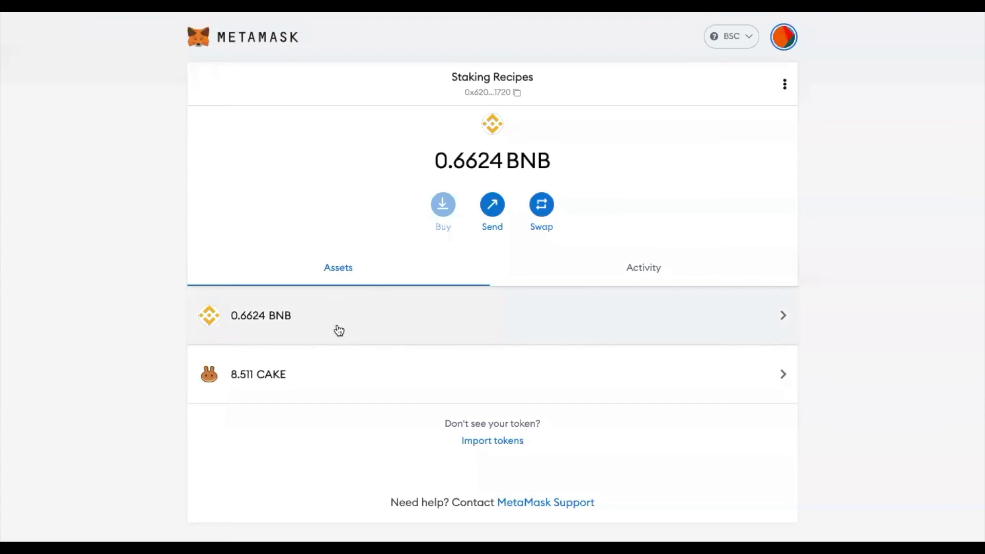
Step: Review the MetaMask Assets list showing 8.511 CAKE and 0.6624 BNB
mouse_move(262, 389)
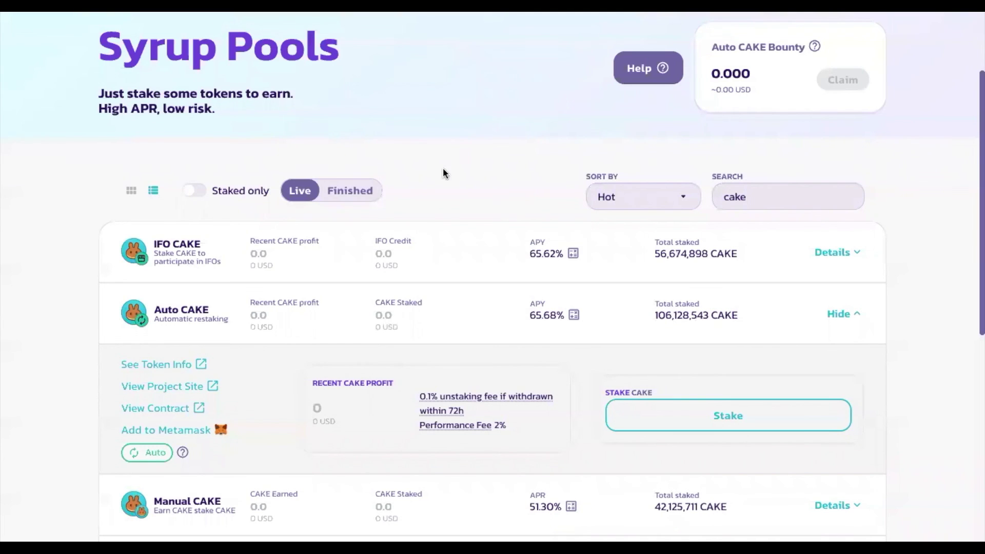
Step: Scroll up the Syrup Pools page to the Auto CAKE pool showing 0.0 CAKE staked
scroll(456, 115, up, 1)
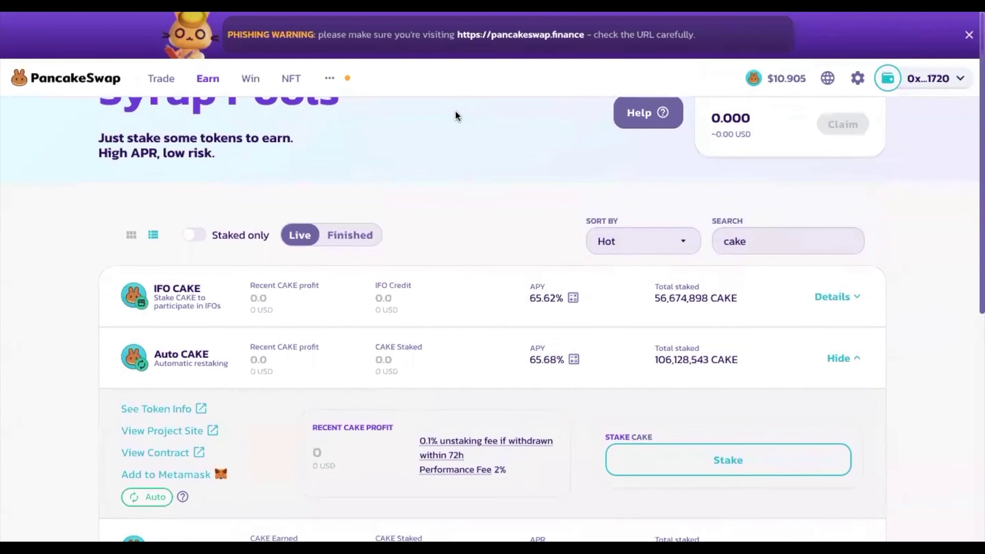
scroll(456, 115, up, 2)
scroll(454, 109, up, 1)
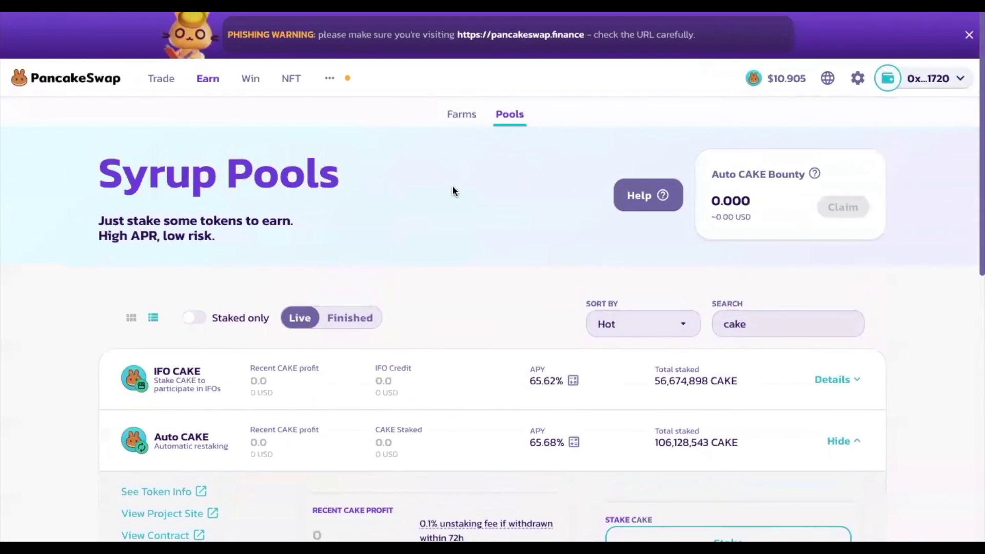